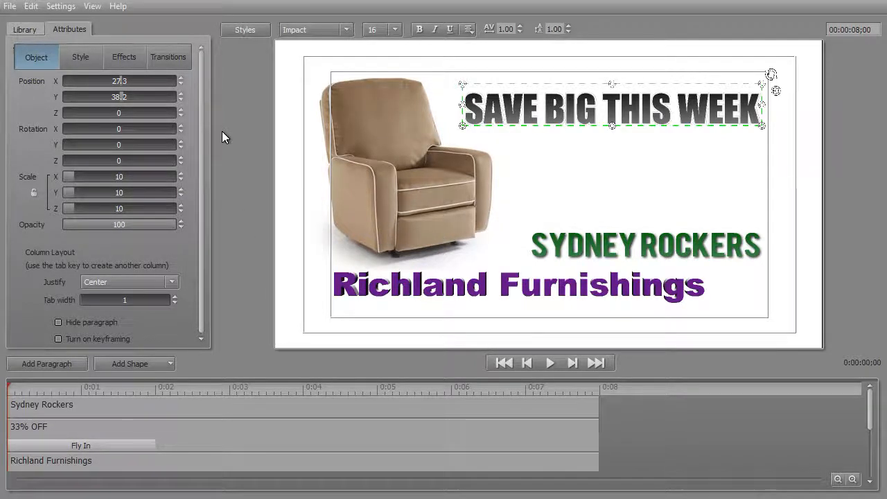
- Add the Plate-orange rectangle shape from the library to the title
click(32, 26)
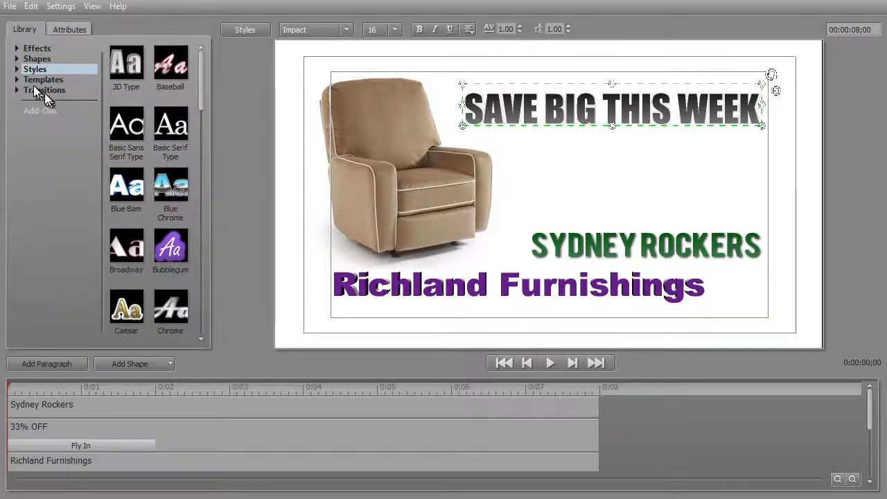
click(34, 58)
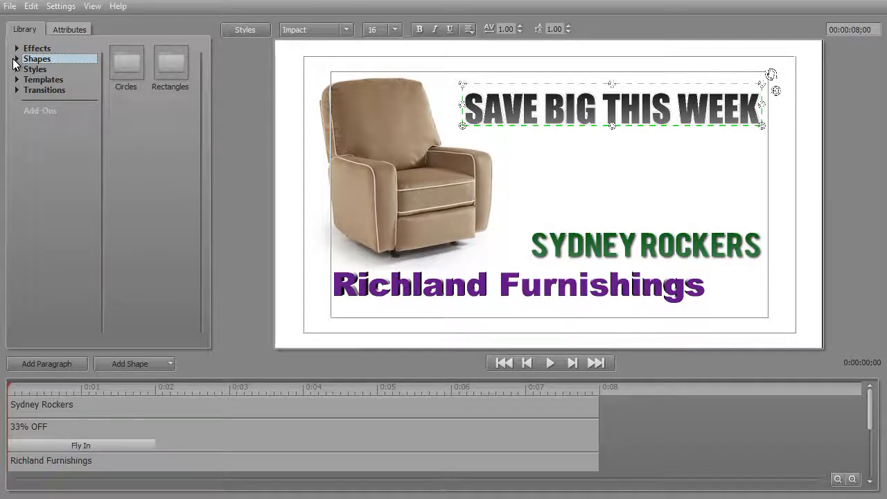
click(17, 59)
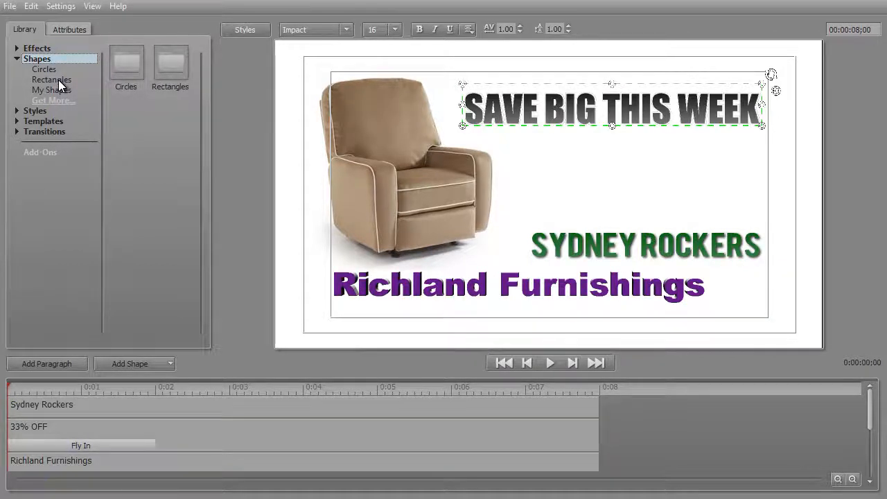
double_click(172, 63)
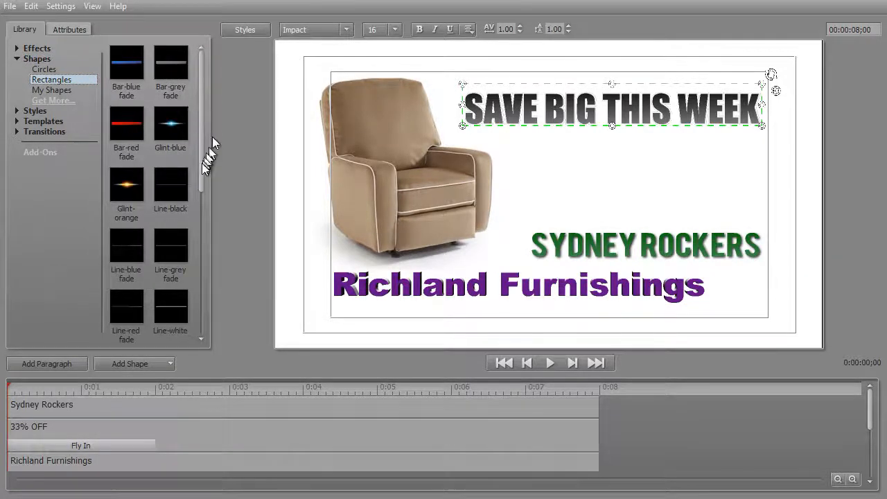
drag(202, 164, 205, 242)
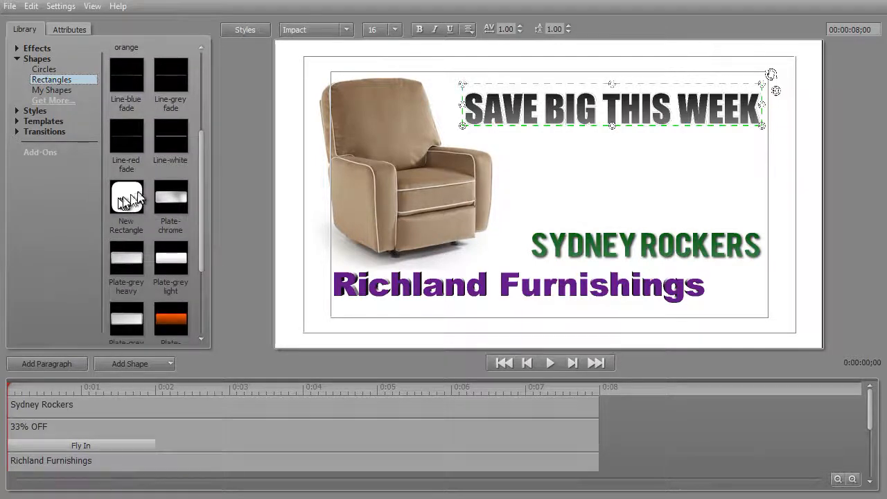
drag(204, 233, 201, 312)
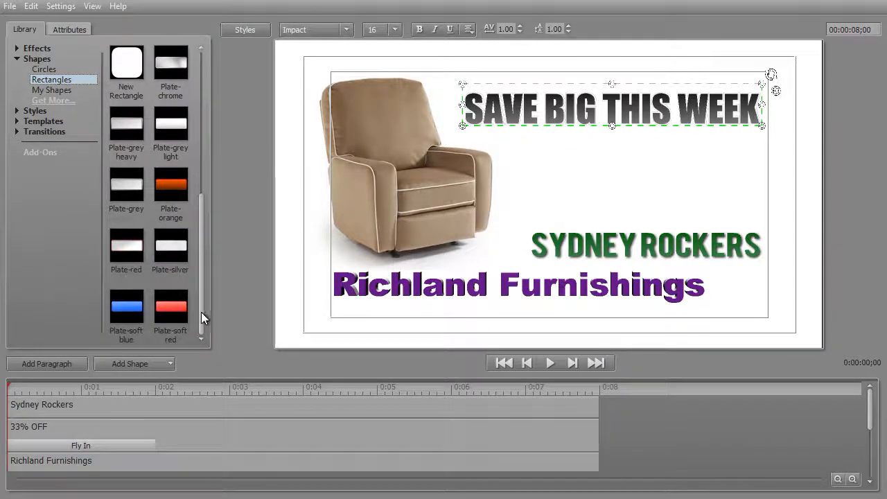
double_click(172, 184)
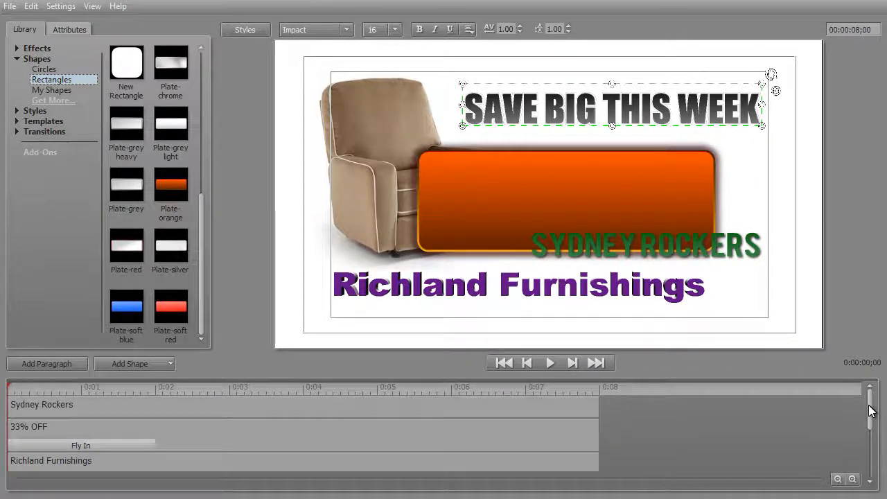
- Shrink the orange plate to a Y scale of about 5.6 and move it behind the SYDNEY ROCKERS text
mouse_move(871, 408)
mouse_down()
mouse_move(870, 443)
mouse_move(872, 393)
mouse_up()
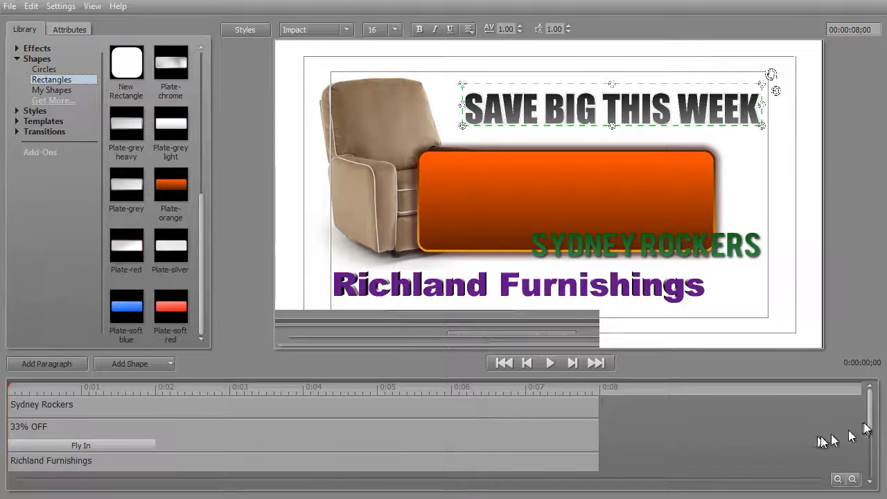
drag(871, 416, 874, 479)
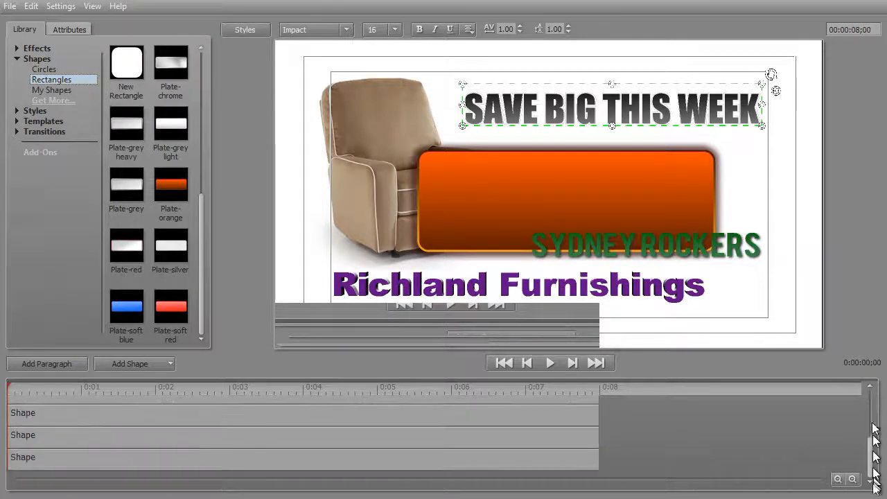
click(355, 459)
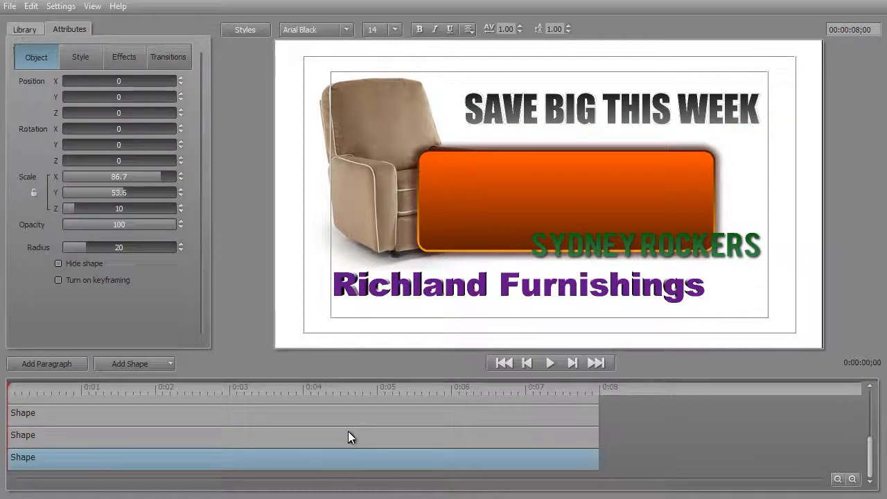
click(346, 433)
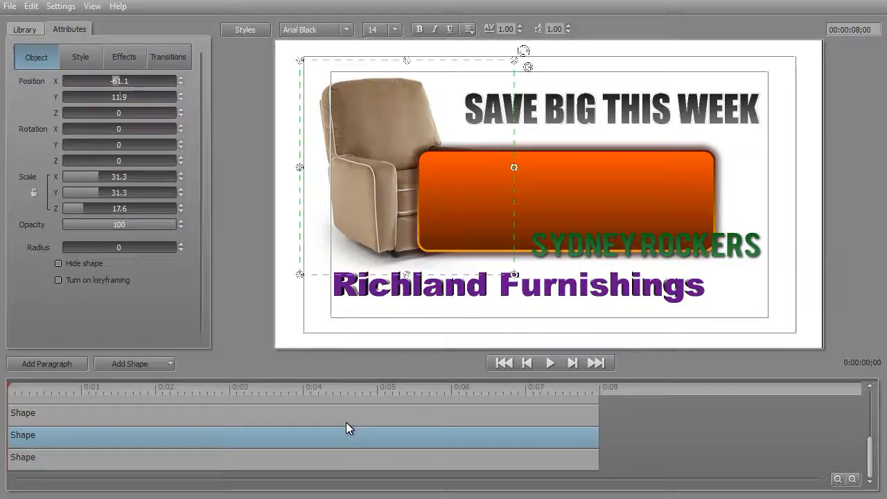
click(346, 422)
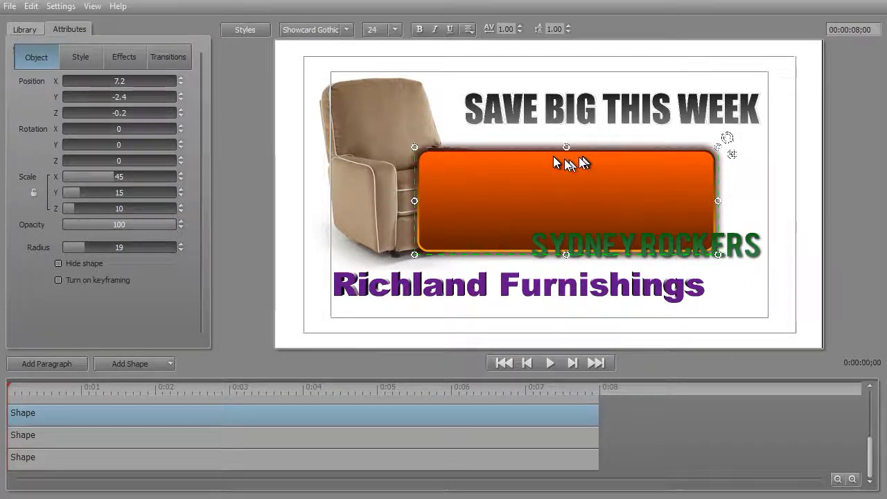
drag(566, 147, 569, 178)
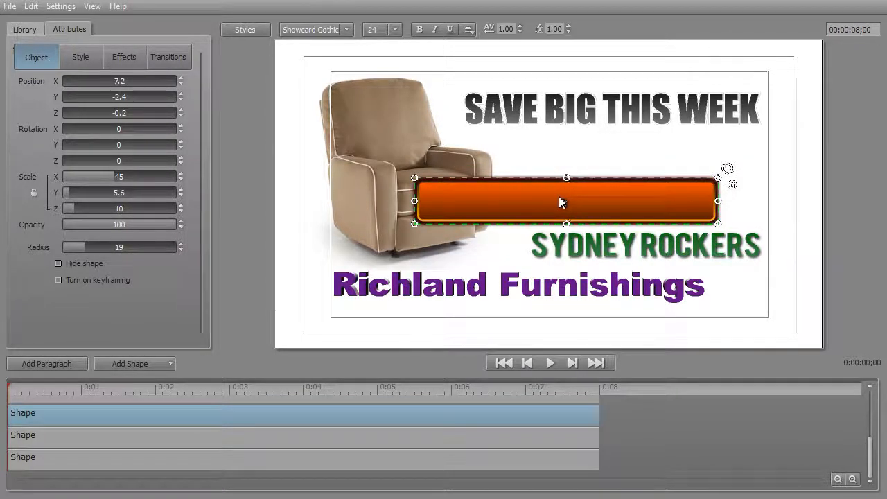
drag(589, 181, 654, 224)
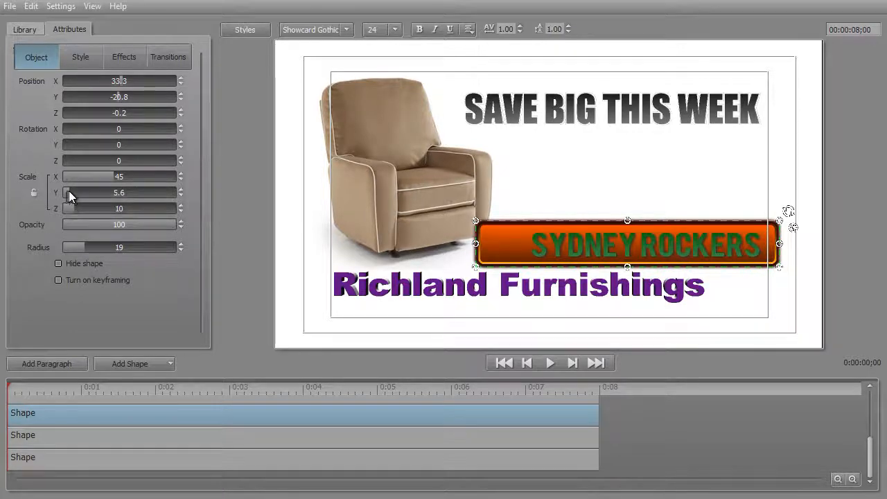
- Narrow the orange plate to an X scale of 37.4 and shift its X position to 42.4
click(111, 176)
drag(111, 176, 90, 174)
drag(120, 83, 124, 87)
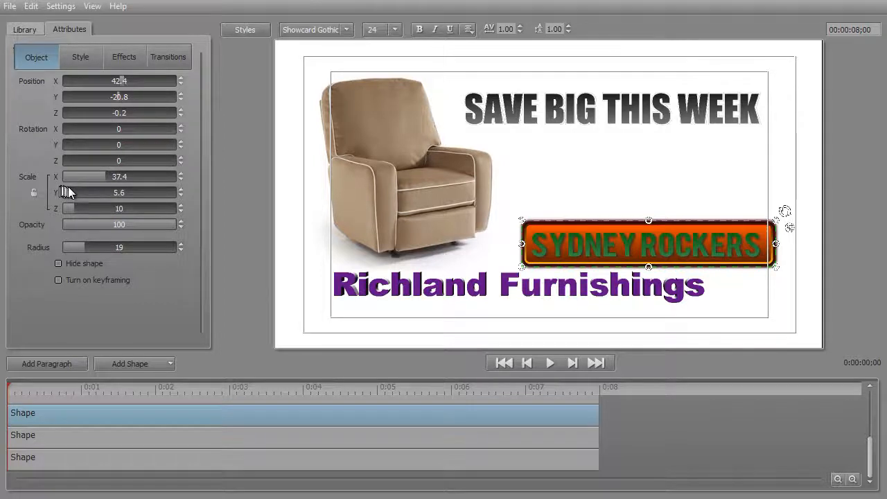
- Fine-tune the orange plate's size to an X scale of 35.6 and a Y scale of 5.4
click(181, 195)
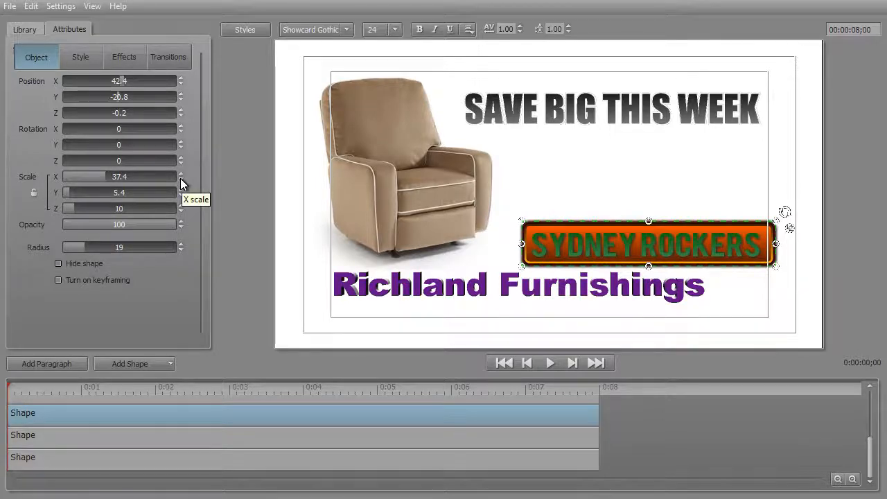
click(180, 179)
click(179, 179)
click(180, 180)
click(180, 180)
click(180, 180)
click(180, 179)
click(179, 179)
click(179, 180)
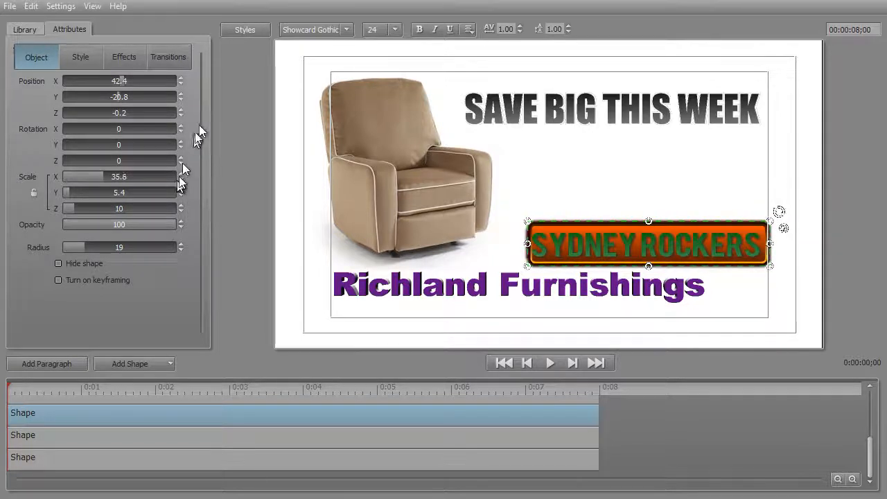
- Nudge the orange plate's X position to 41.4 and deselect it
click(179, 83)
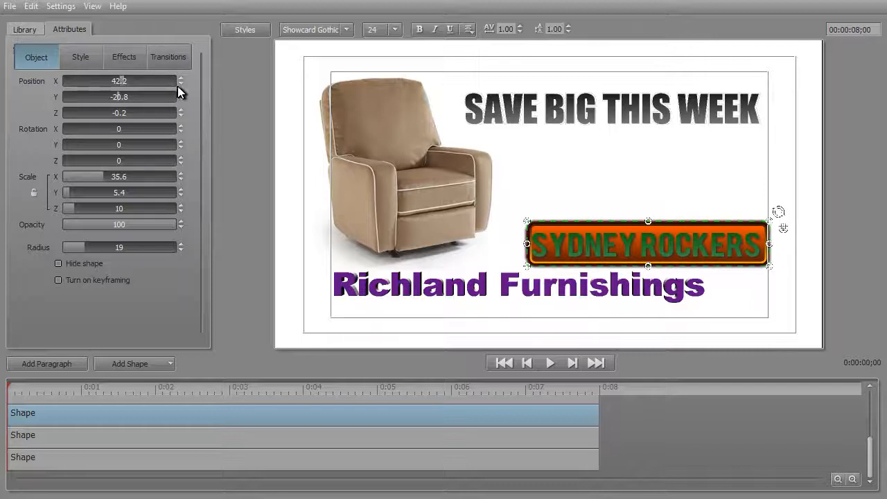
click(181, 83)
click(181, 83)
click(180, 84)
click(180, 83)
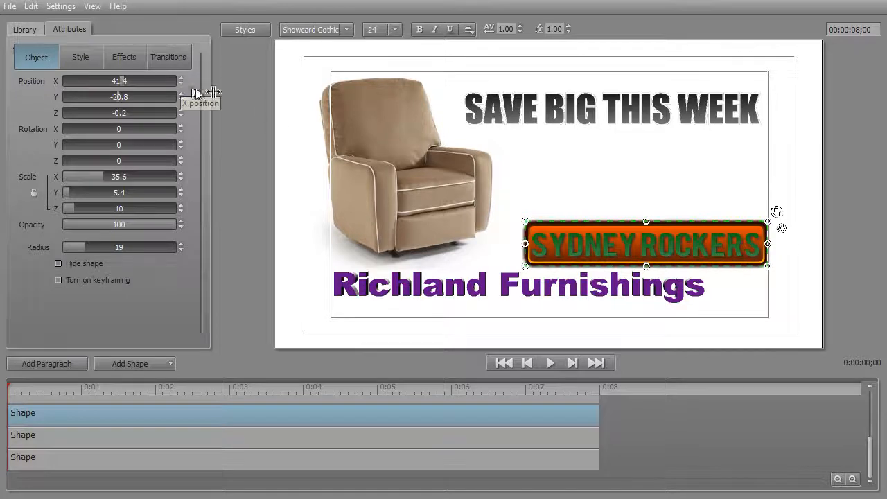
click(616, 188)
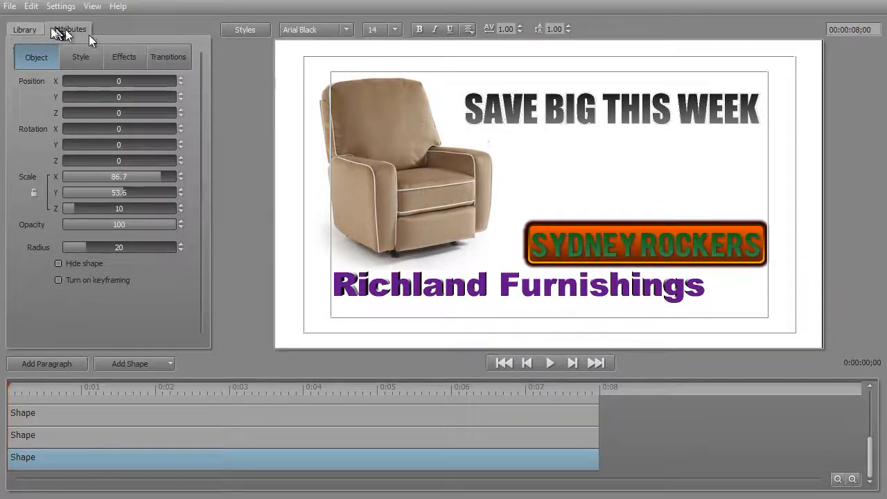
- Add the Plate-red rectangle shape and move its layer below the text layers and the orange plate's layer
click(23, 30)
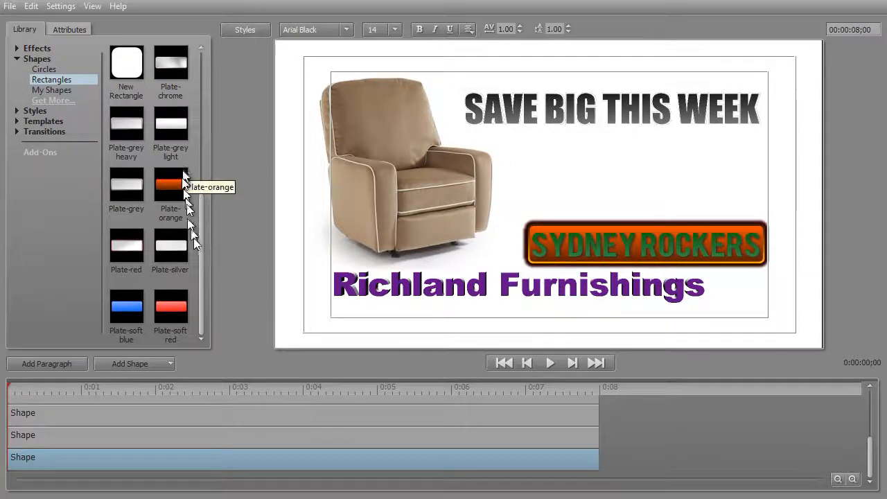
double_click(127, 250)
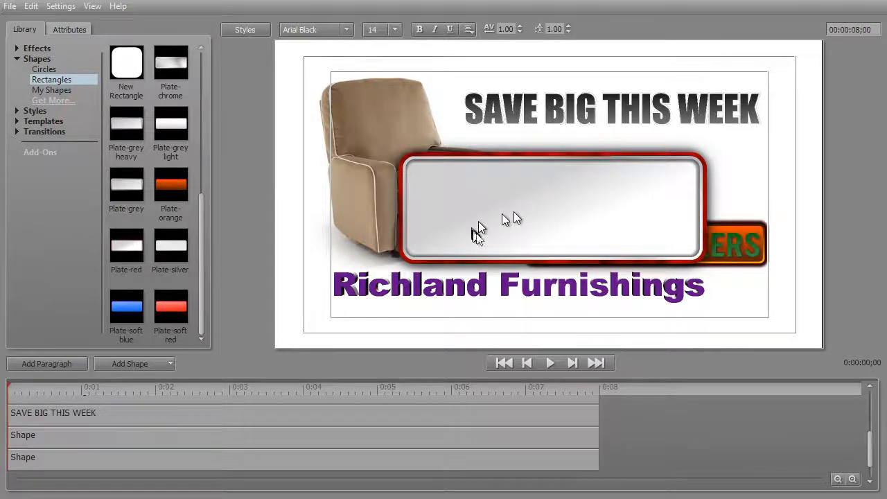
scroll(414, 434, down, 2)
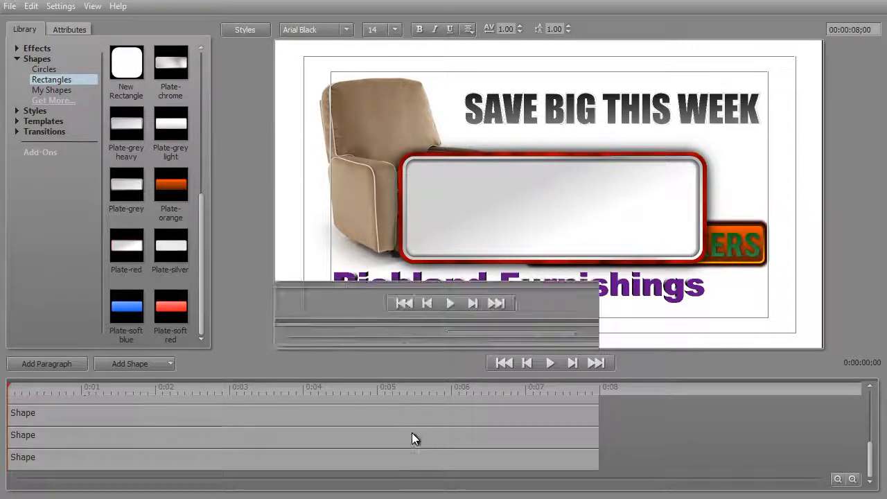
scroll(405, 434, up, 3)
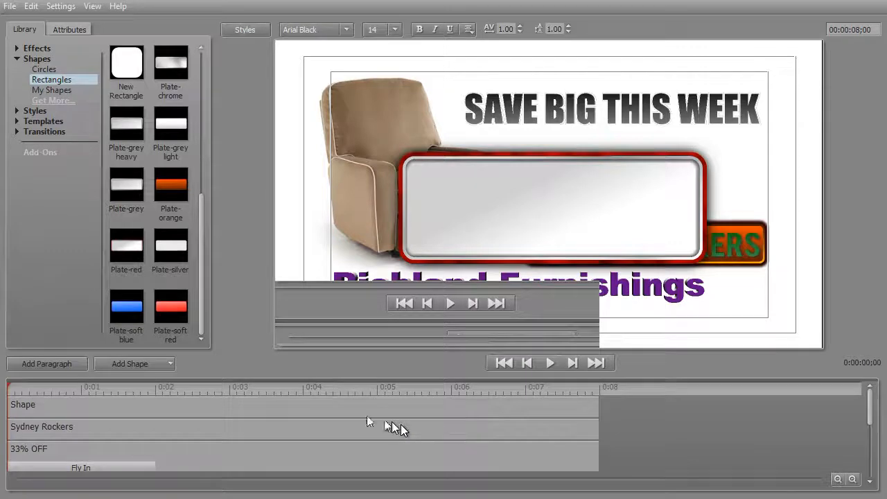
drag(285, 403, 258, 429)
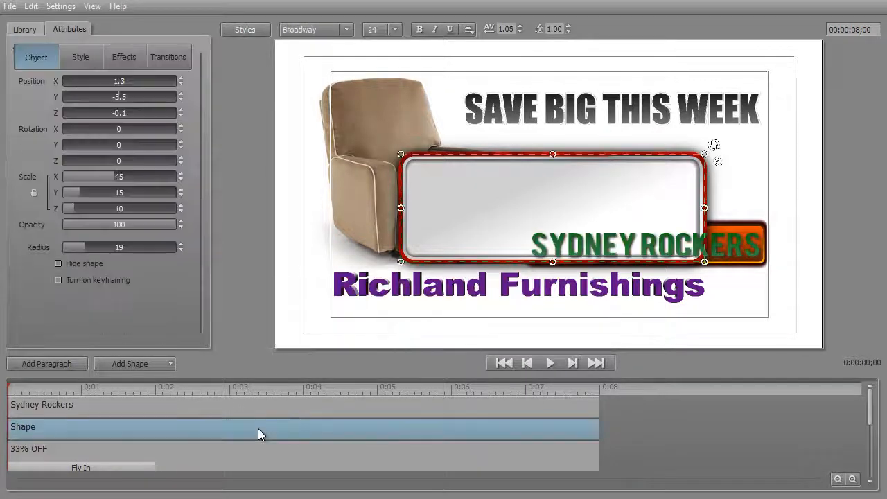
scroll(254, 450, down, 3)
drag(251, 468, 254, 441)
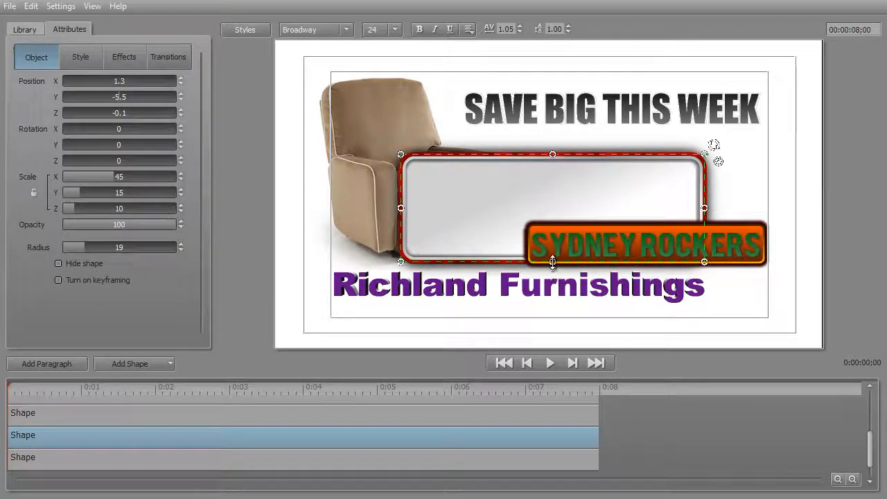
- Fit the red-bordered plate behind SAVE BIG THIS WEEK, at X 26, Y 37.5 with X scale 46.8 and Y scale 6.8
drag(553, 262, 534, 215)
drag(509, 188, 568, 86)
drag(611, 131, 610, 135)
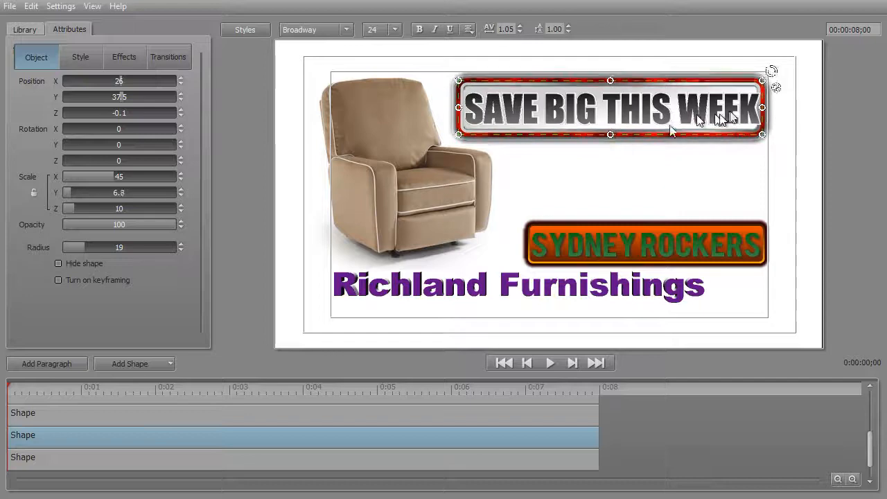
drag(766, 106, 771, 107)
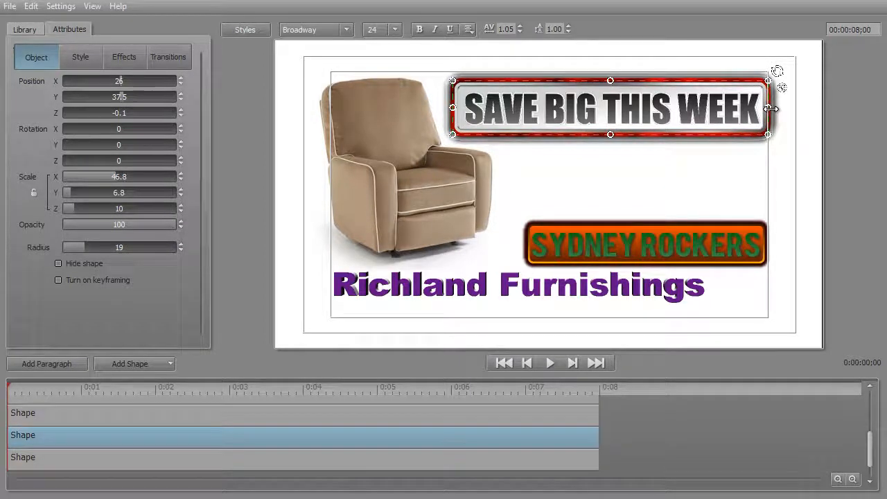
click(549, 181)
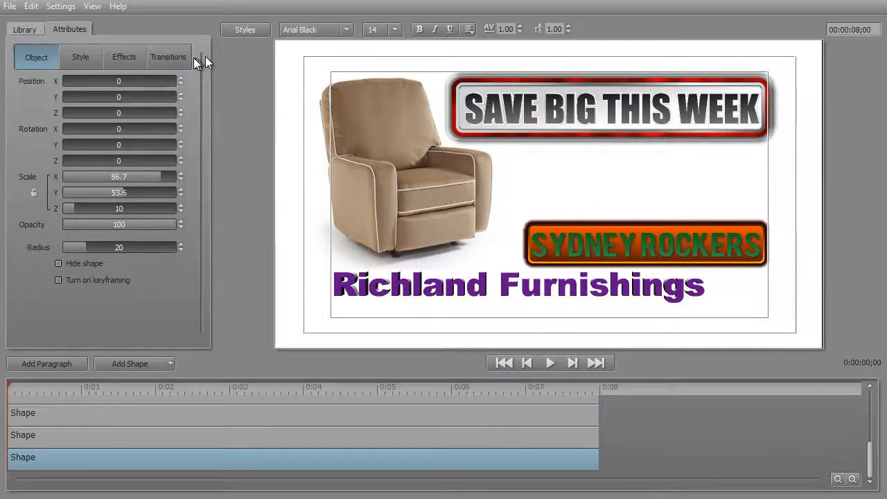
- Add the Bar-red fade shape and move its layer down among the other shape layers
click(24, 31)
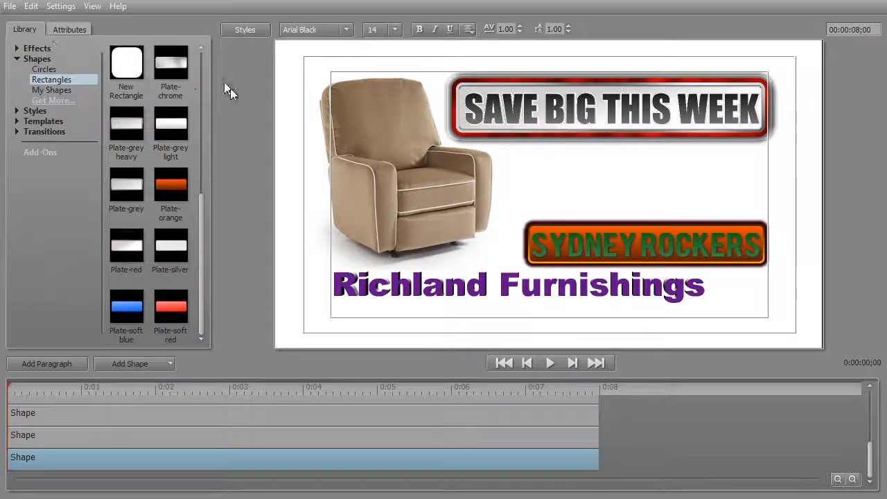
drag(202, 210, 202, 58)
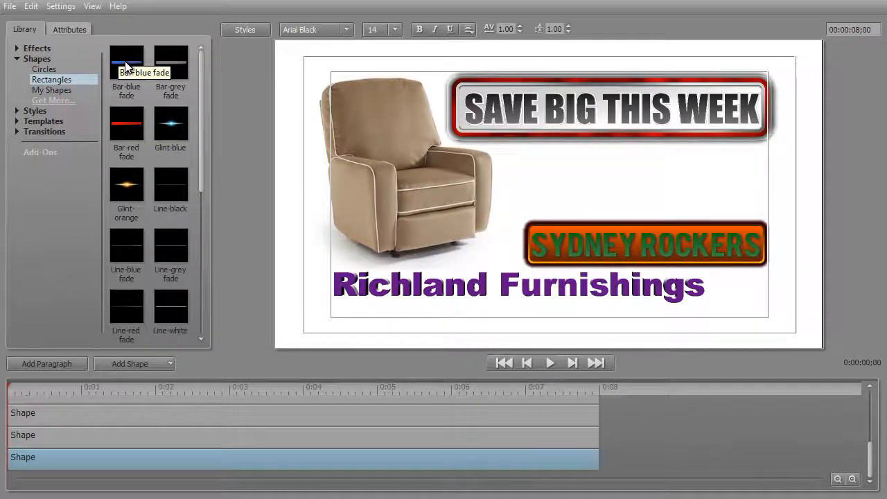
double_click(127, 125)
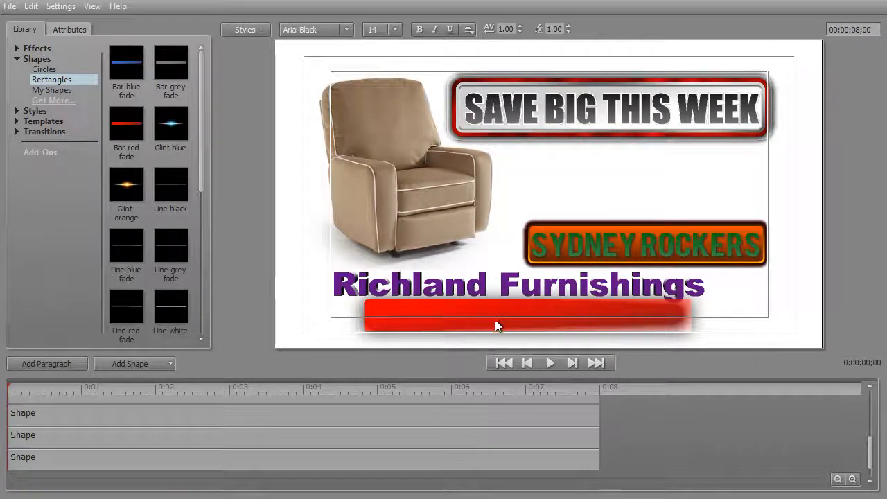
drag(871, 460, 865, 408)
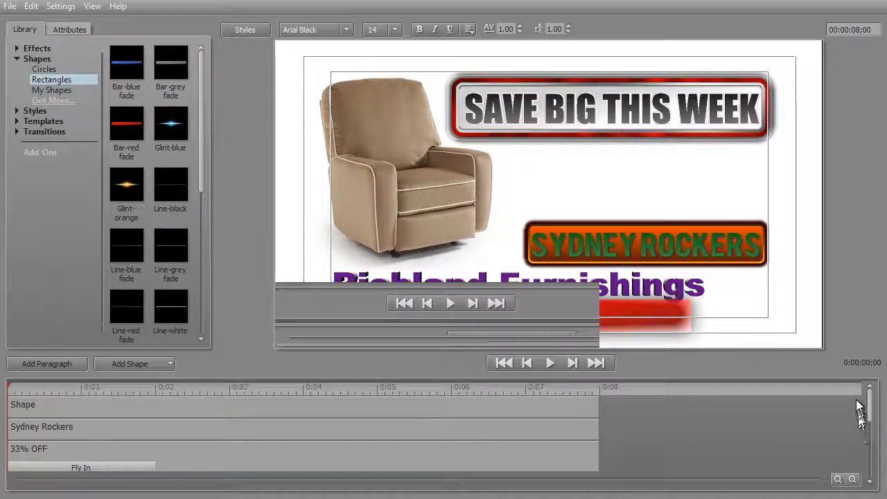
drag(320, 404, 313, 438)
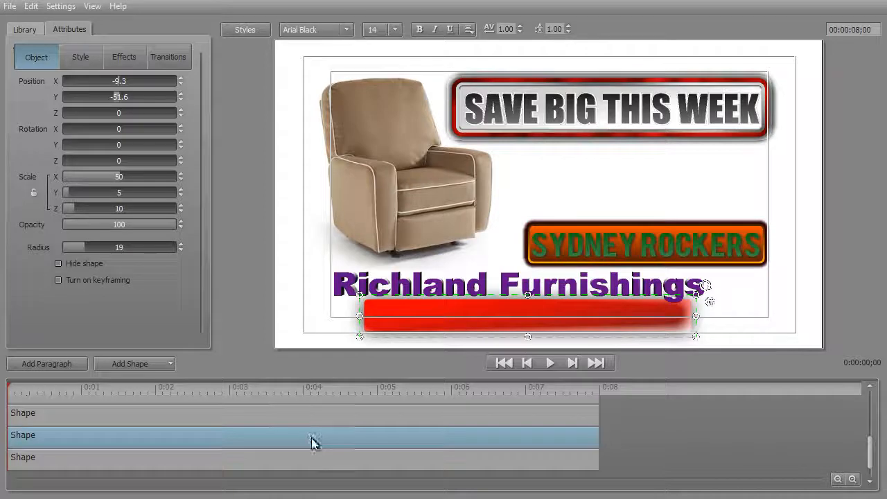
- Reshape the red bar into an underline beneath Richland Furnishings, X scale 59.1, Y scale 1.2, at X -12.3, Y -45.5, and deselect it
drag(527, 333, 527, 316)
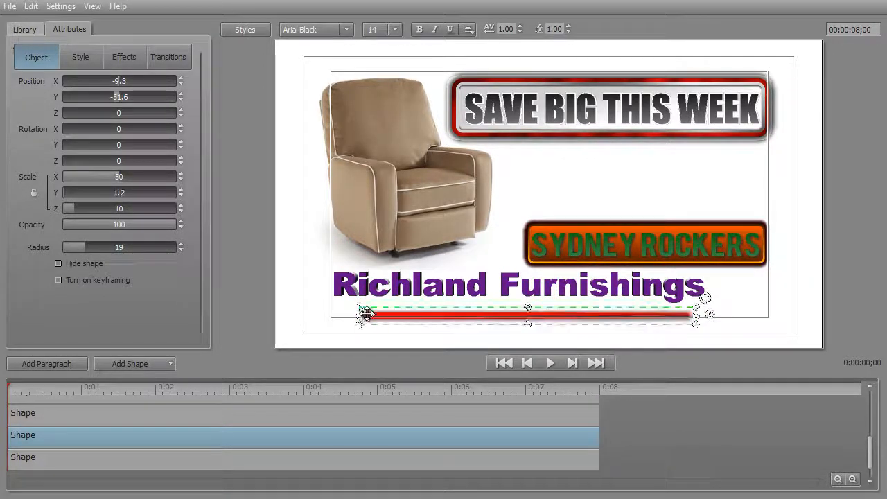
drag(360, 316, 327, 318)
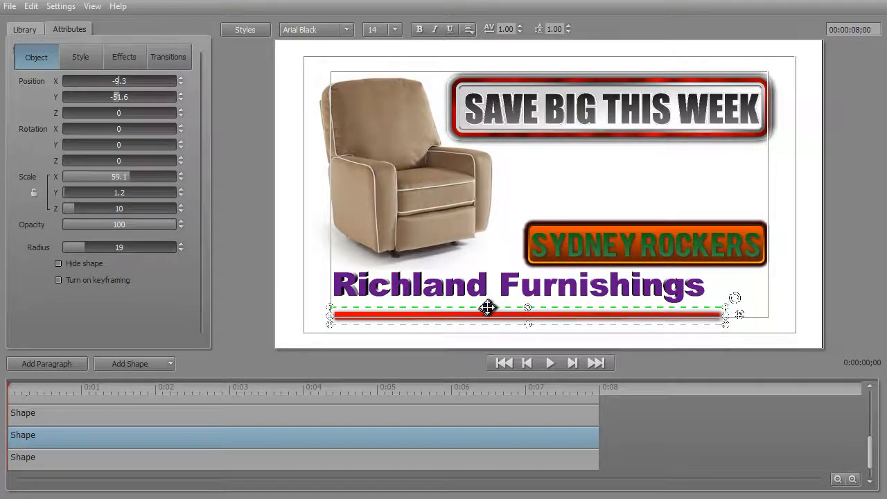
drag(487, 307, 482, 292)
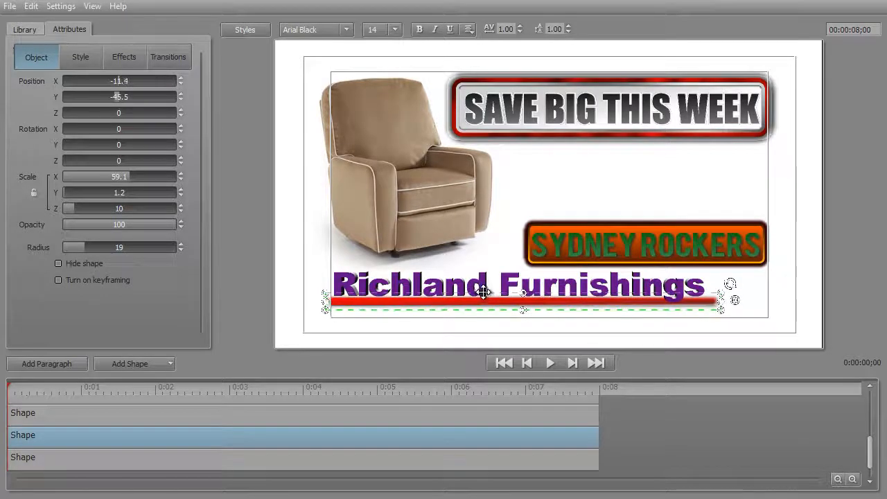
click(757, 296)
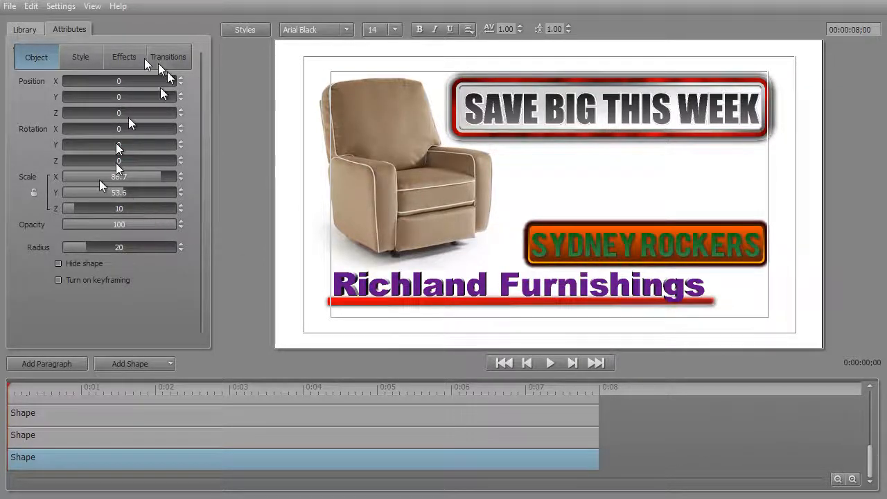
- Find the red underline's layer among the shape layers and review its face and shadow style settings
click(81, 56)
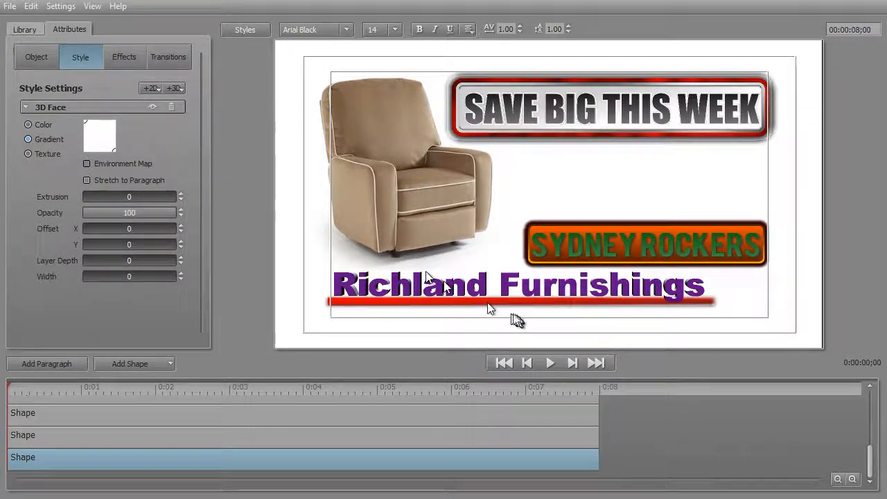
click(312, 434)
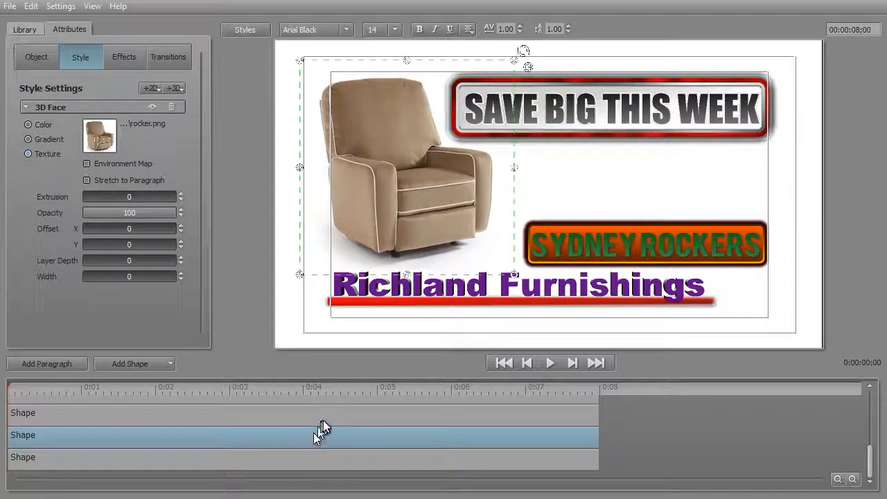
click(323, 458)
click(310, 408)
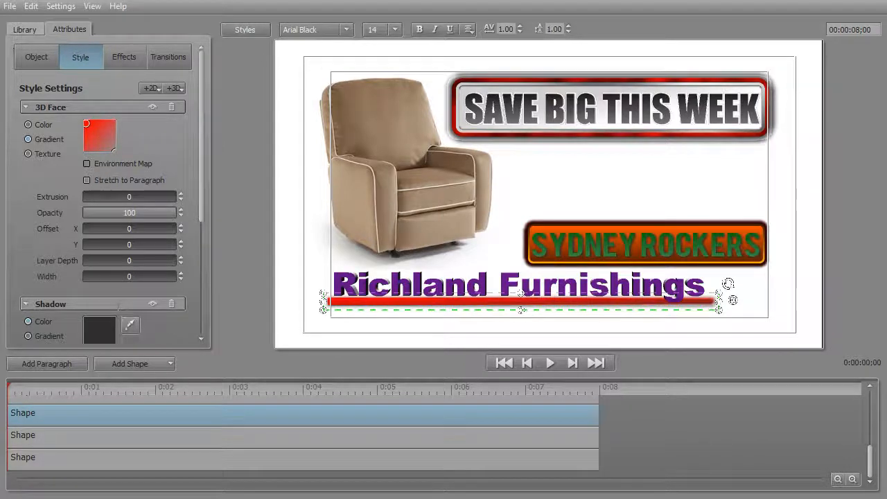
drag(203, 214, 215, 165)
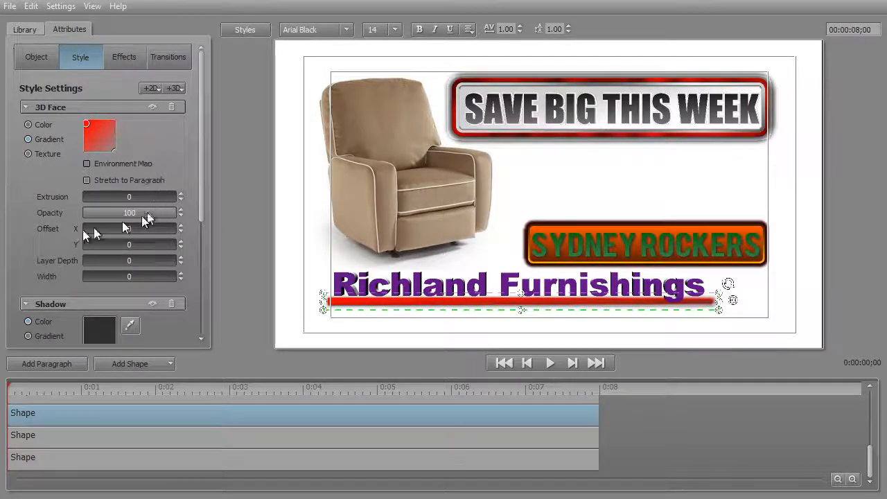
drag(202, 209, 46, 55)
- Try thinning the red underline by lowering its Y scale to 0.1
click(42, 58)
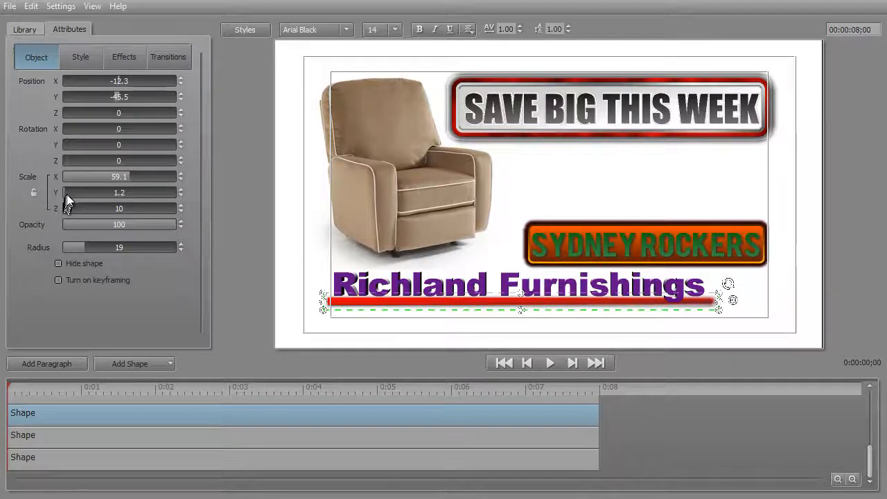
click(180, 195)
click(180, 195)
click(181, 195)
click(181, 195)
click(180, 195)
click(181, 195)
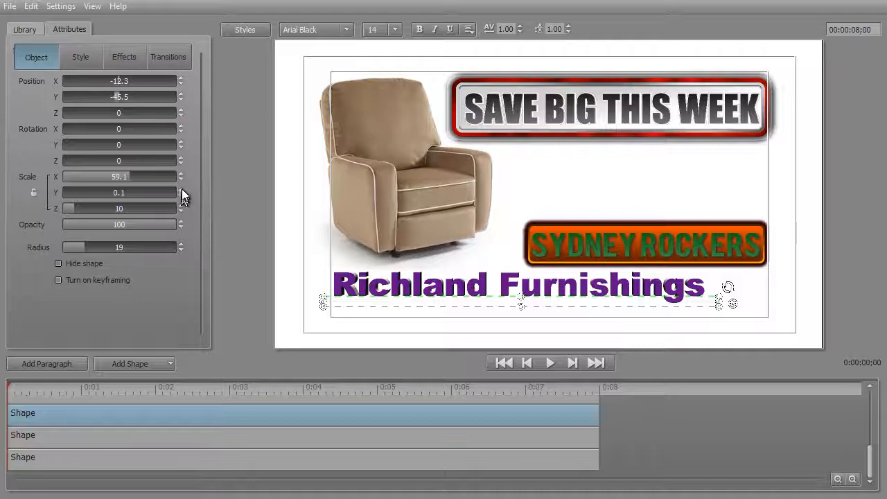
- Thicken the red underline by raising its Y scale to 1.3
click(181, 189)
click(181, 189)
click(181, 189)
click(180, 190)
click(181, 189)
click(181, 189)
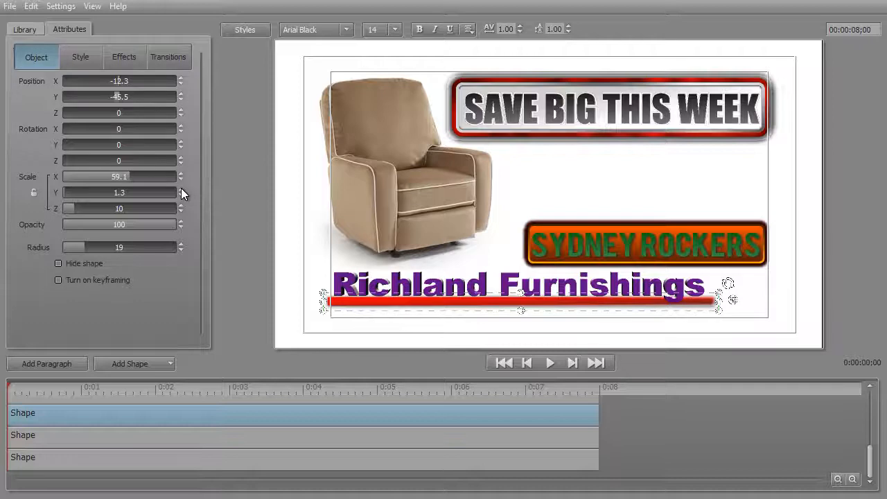